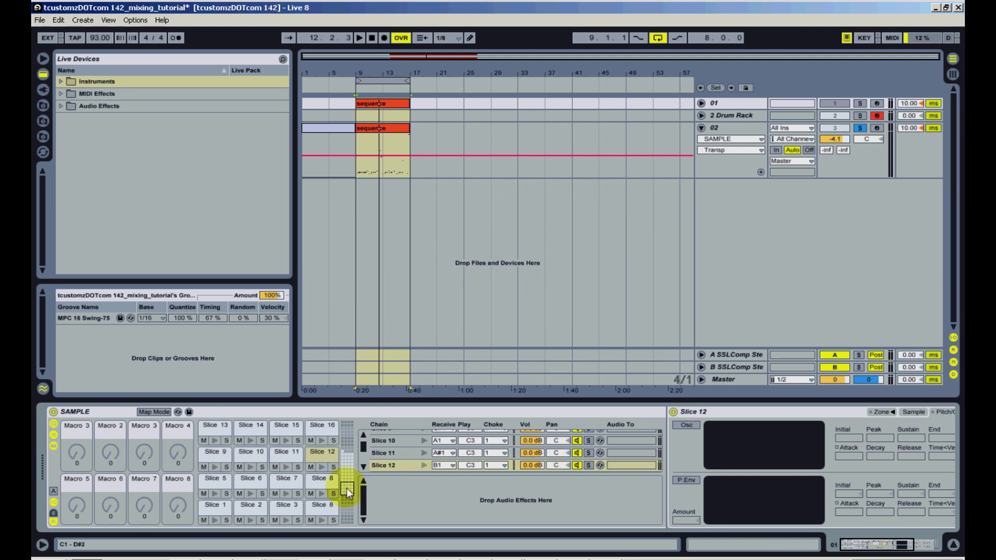
Raise the SAMPLE rack's Macro 2 to 73 and switch MIDI Map Mode on.
{"action": "mouse_move", "coordinate": [349, 487]}
{"action": "left_mouse_down"}
{"action": "mouse_move", "coordinate": [349, 463]}
{"action": "mouse_move", "coordinate": [349, 487]}
{"action": "left_mouse_up"}
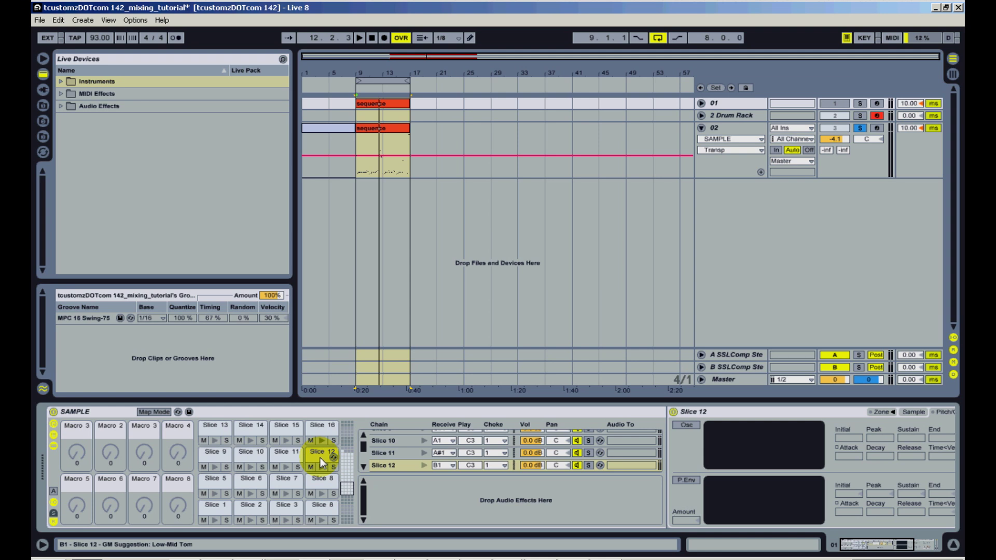
{"action": "left_click", "coordinate": [113, 454]}
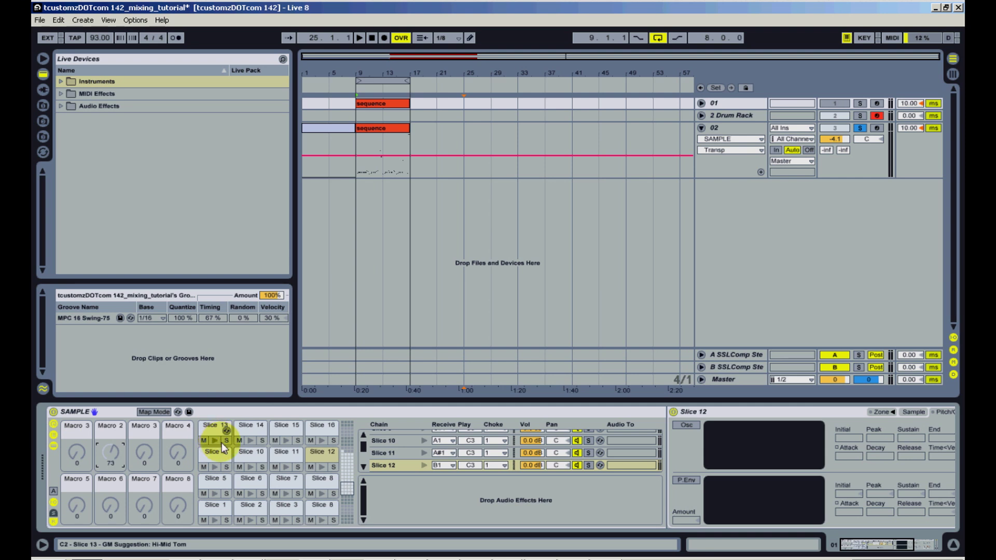
{"action": "left_click", "coordinate": [214, 413]}
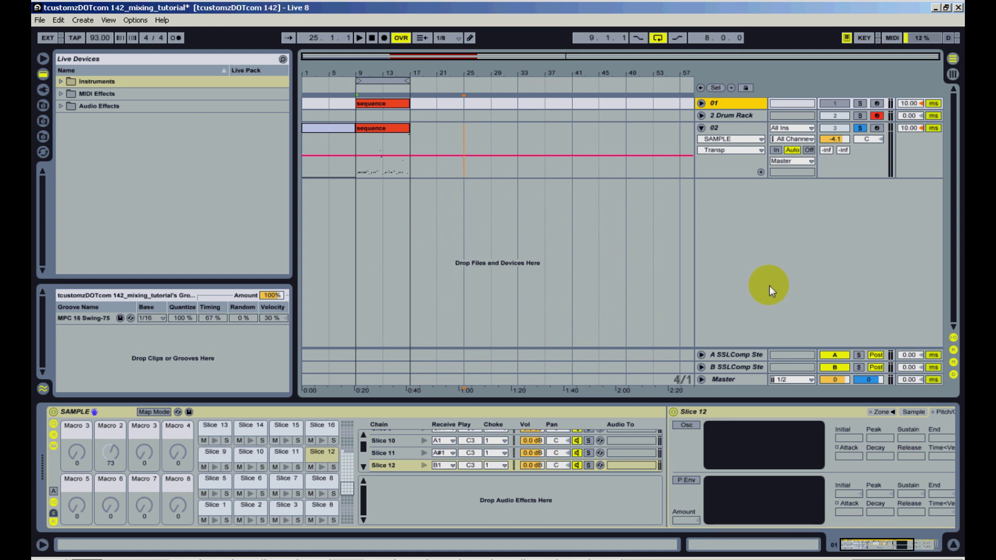
{"action": "left_click", "coordinate": [892, 38]}
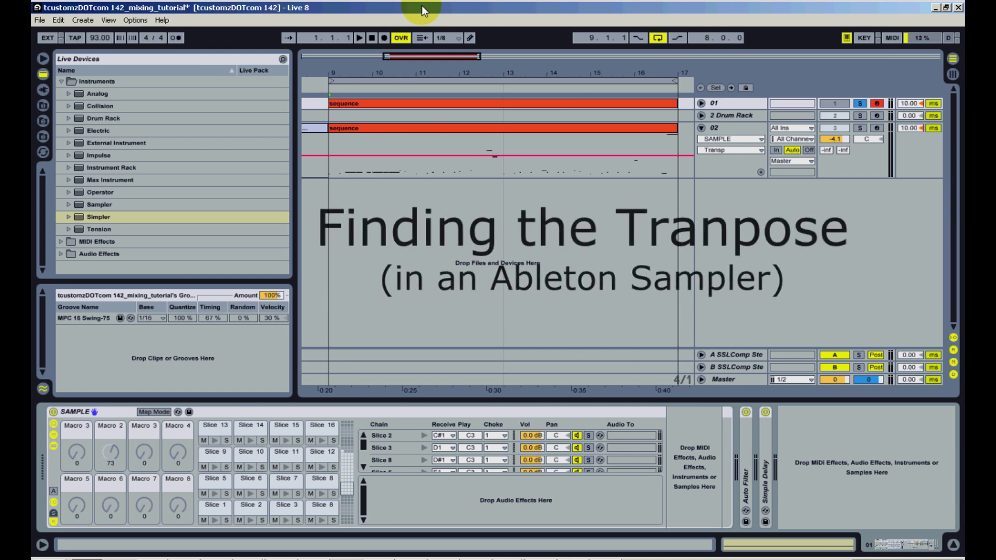
Set Slice 2's Transpose to +8 st and copy that value to all 52 sibling slices.
{"action": "left_click", "coordinate": [247, 508]}
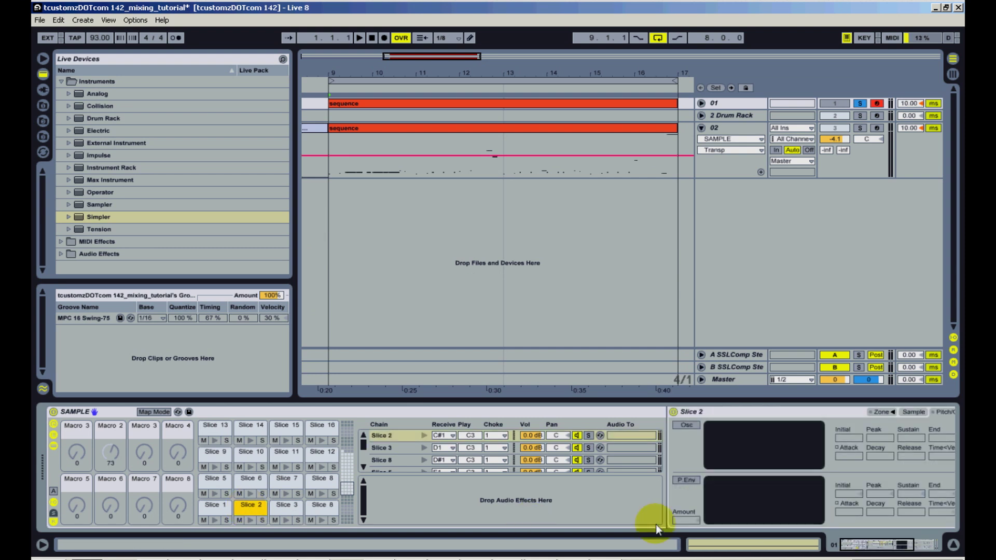
{"action": "left_click", "coordinate": [850, 544]}
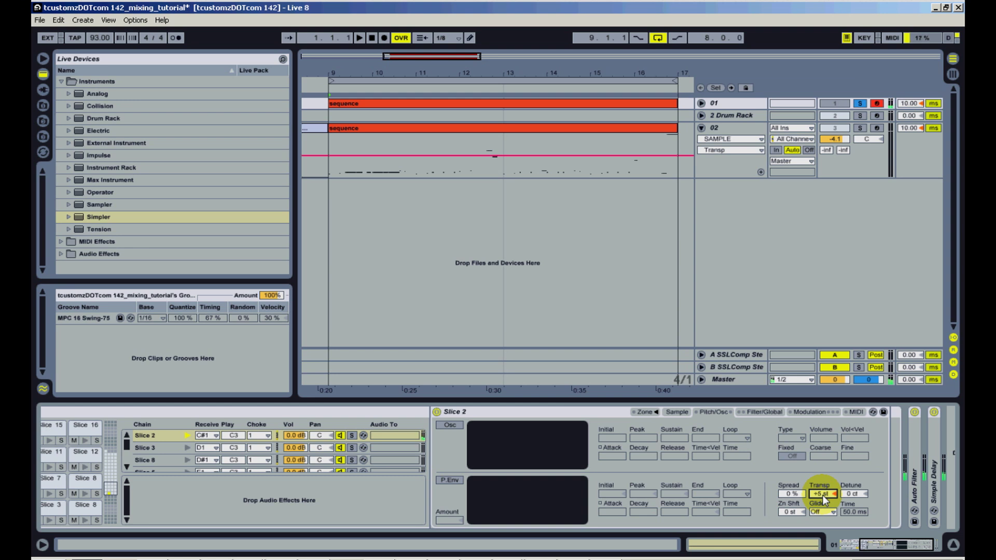
{"action": "key", "text": "Up"}
{"action": "key", "text": "Down"}
{"action": "key", "text": "Up"}
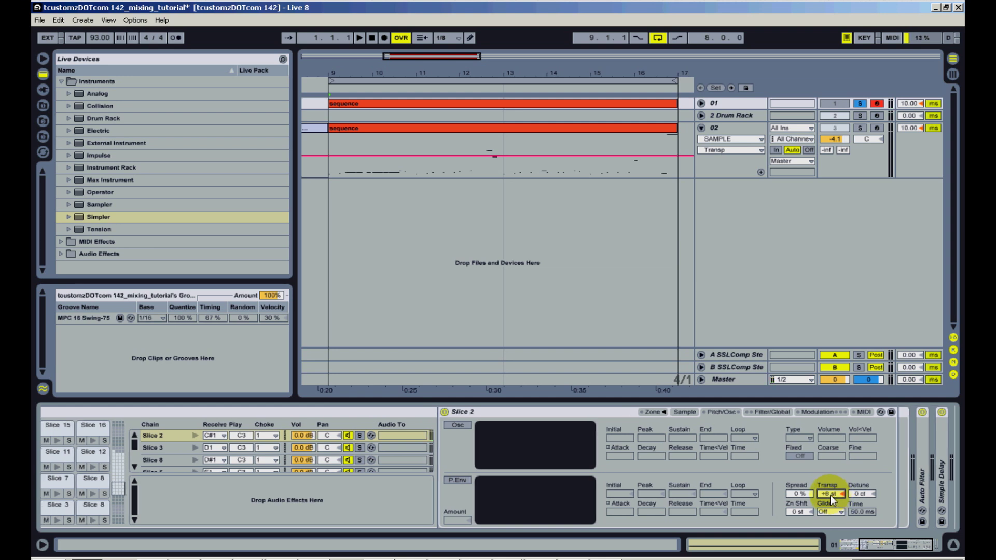
{"action": "right_click", "coordinate": [830, 496]}
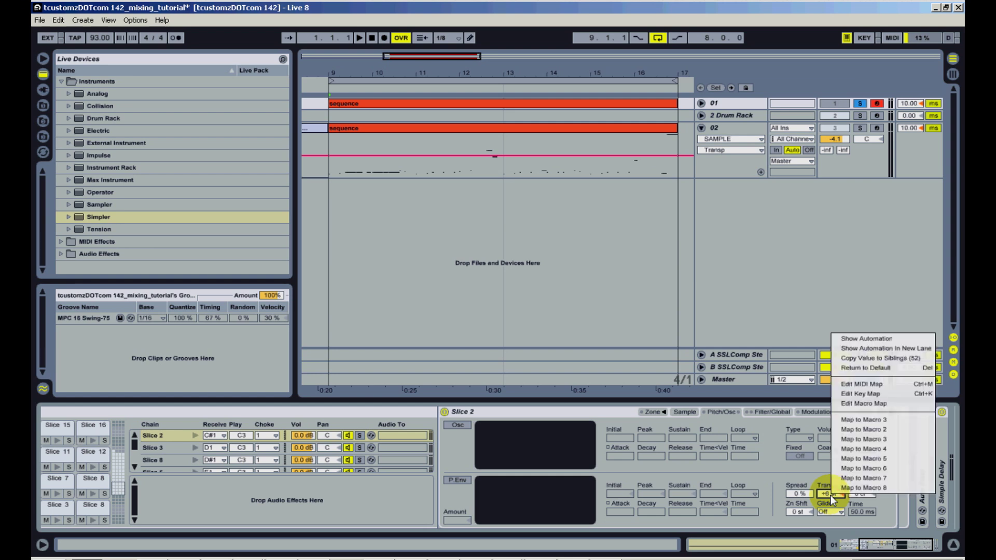
{"action": "left_click", "coordinate": [879, 359]}
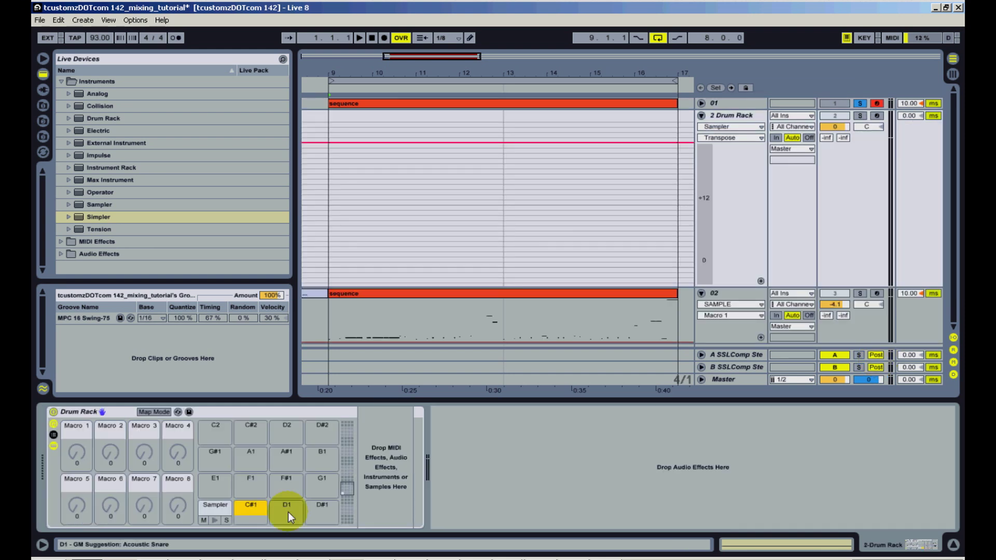
Map the Sampler's Transp to Macro 2, then raise that macro from -48 to -2 st.
{"action": "left_click", "coordinate": [239, 411]}
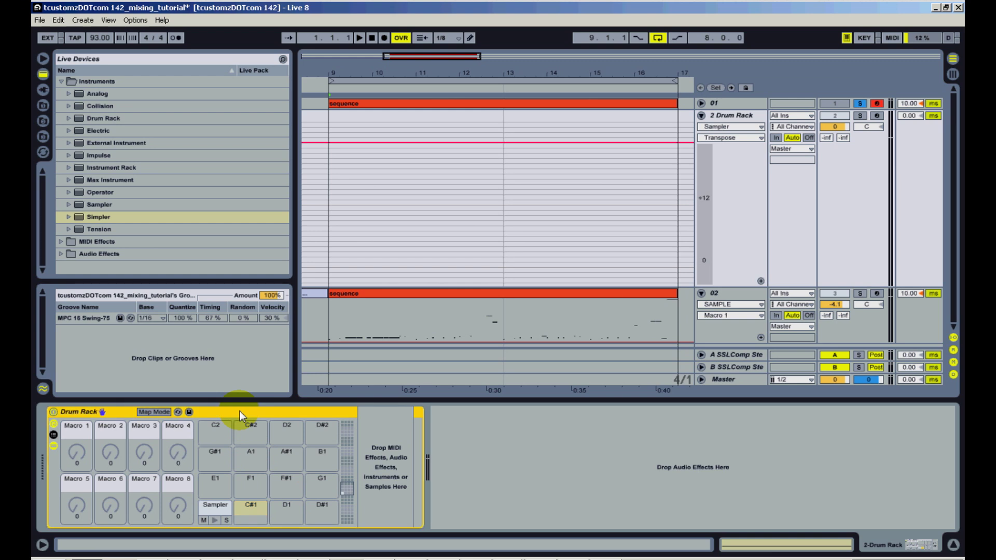
{"action": "left_click", "coordinate": [214, 518]}
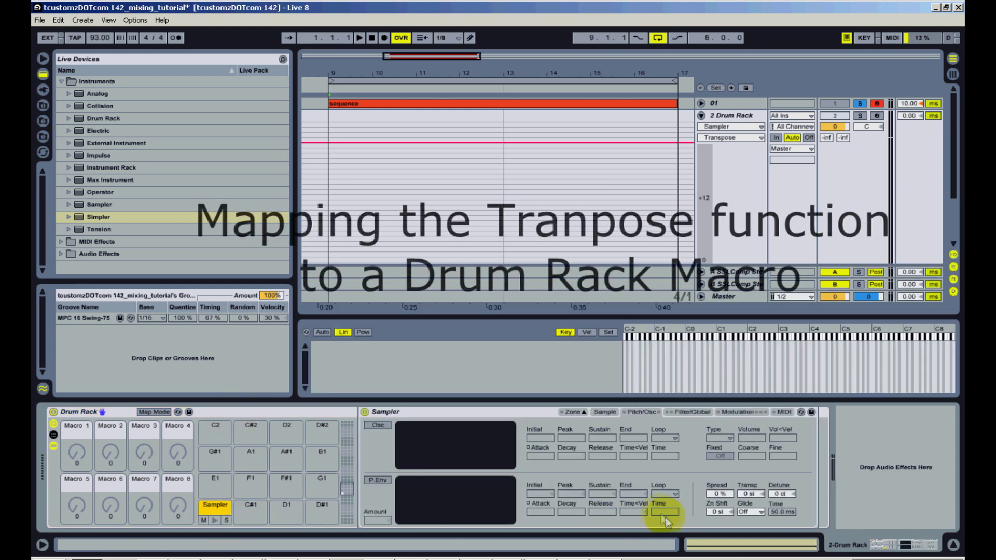
{"action": "right_click", "coordinate": [751, 496]}
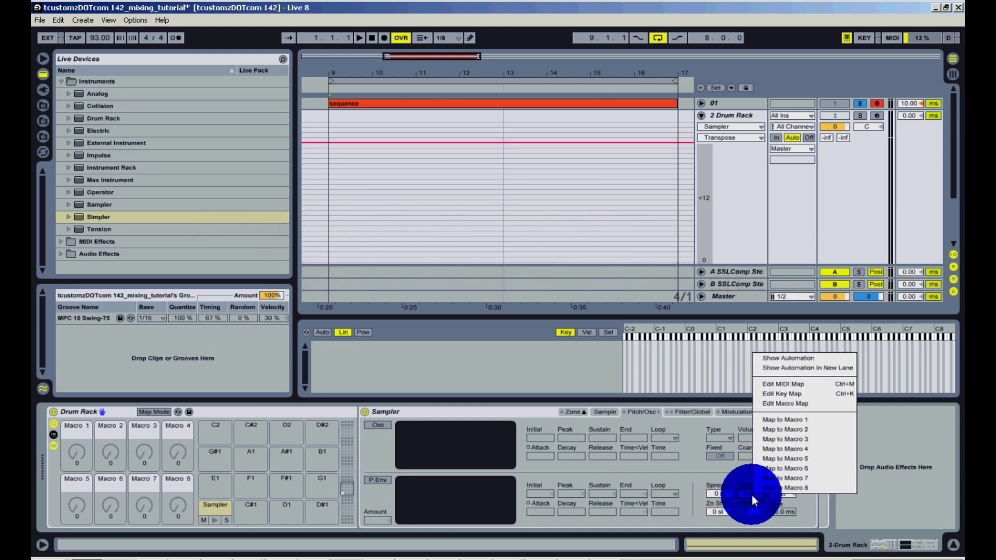
{"action": "left_click", "coordinate": [795, 429]}
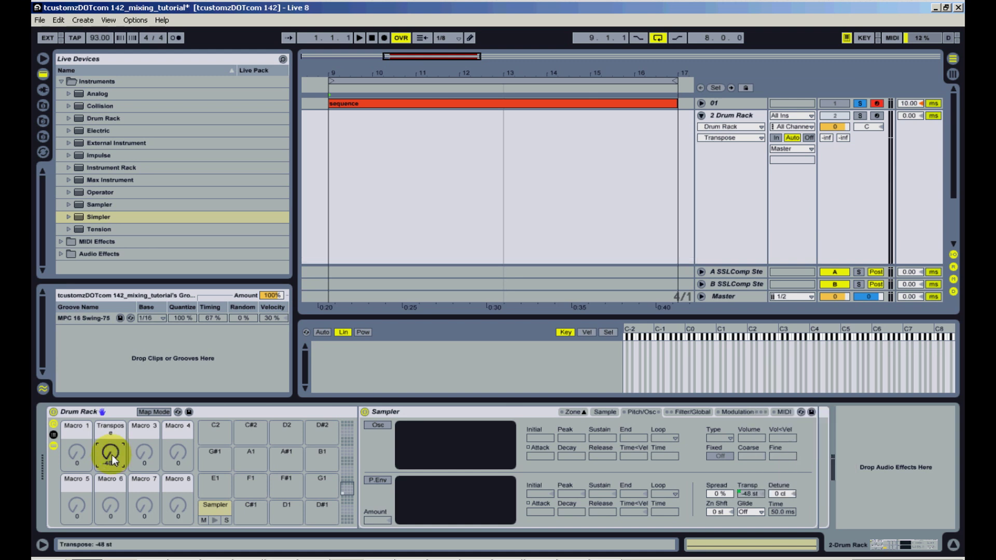
{"action": "left_click_drag", "start_coordinate": [111, 456], "coordinate": [111, 456]}
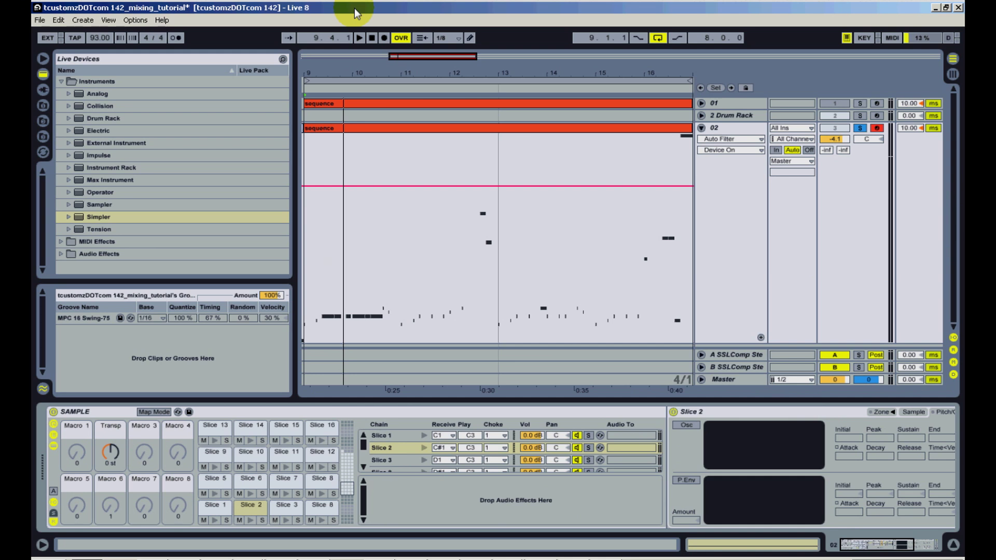
Check the slice's Transpose is macro-controlled, then set the Transp macro to +4 st.
{"action": "left_click", "coordinate": [109, 455]}
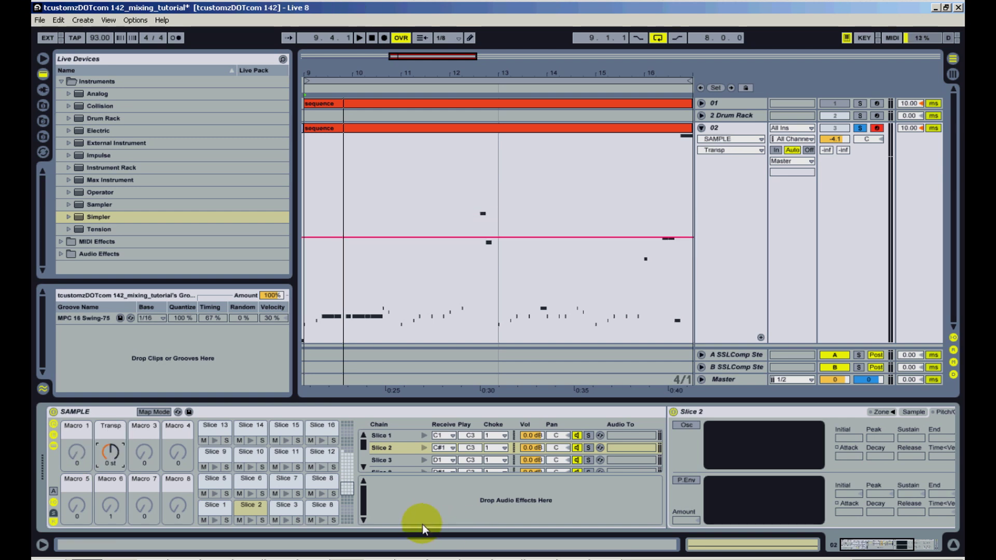
{"action": "left_click_drag", "start_coordinate": [877, 544], "coordinate": [913, 549]}
{"action": "left_click", "coordinate": [831, 494]}
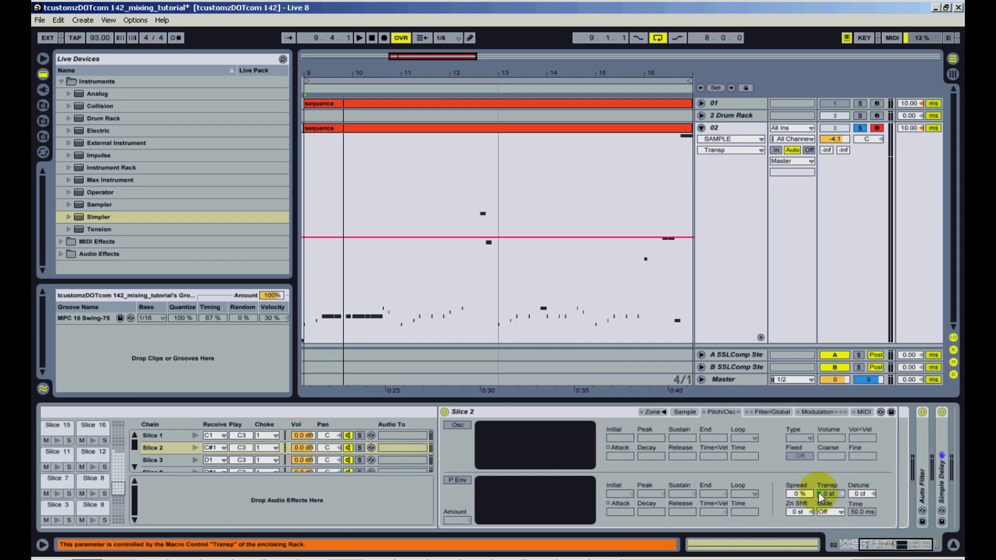
{"action": "left_click", "coordinate": [820, 493]}
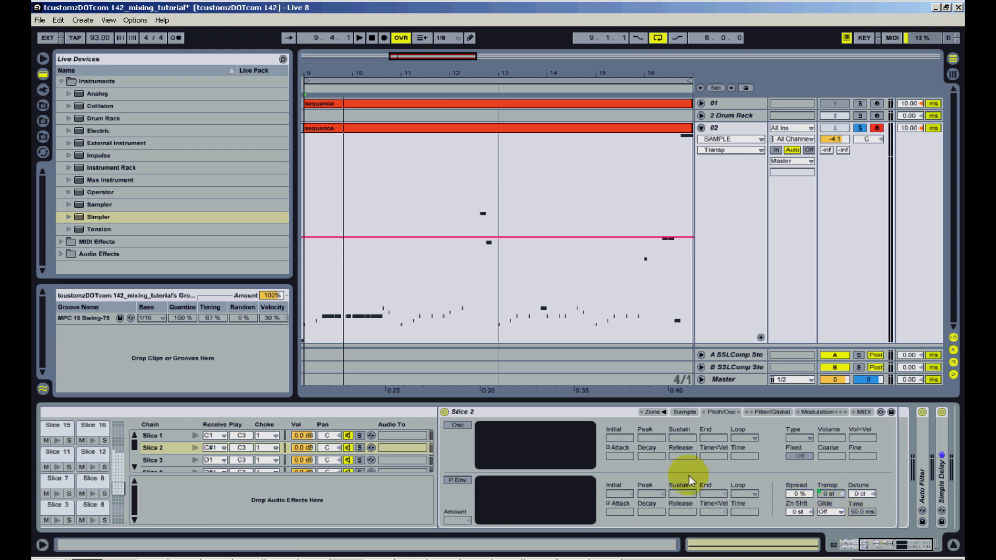
{"action": "left_click", "coordinate": [902, 550]}
{"action": "left_click_drag", "start_coordinate": [902, 551], "coordinate": [911, 488]}
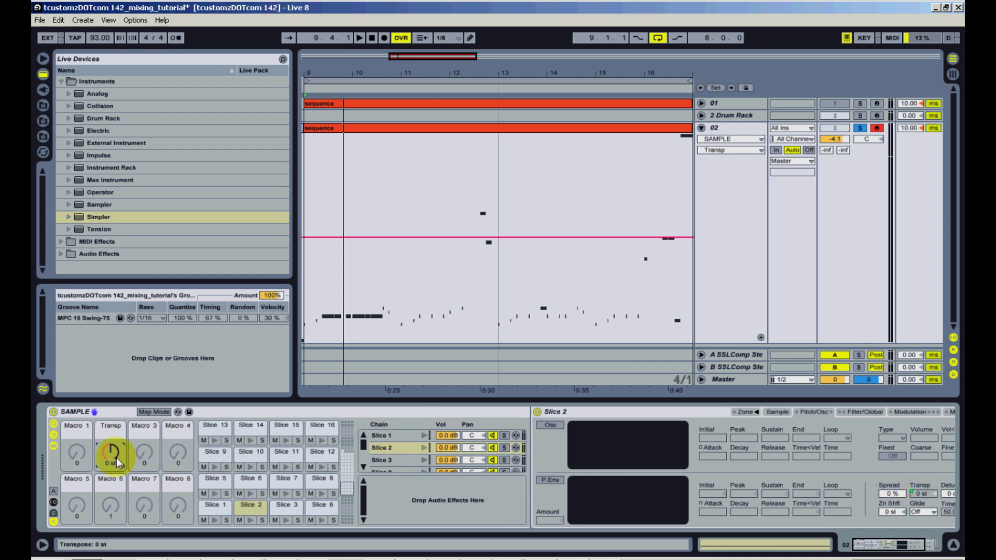
{"action": "left_click_drag", "start_coordinate": [113, 456], "coordinate": [113, 455]}
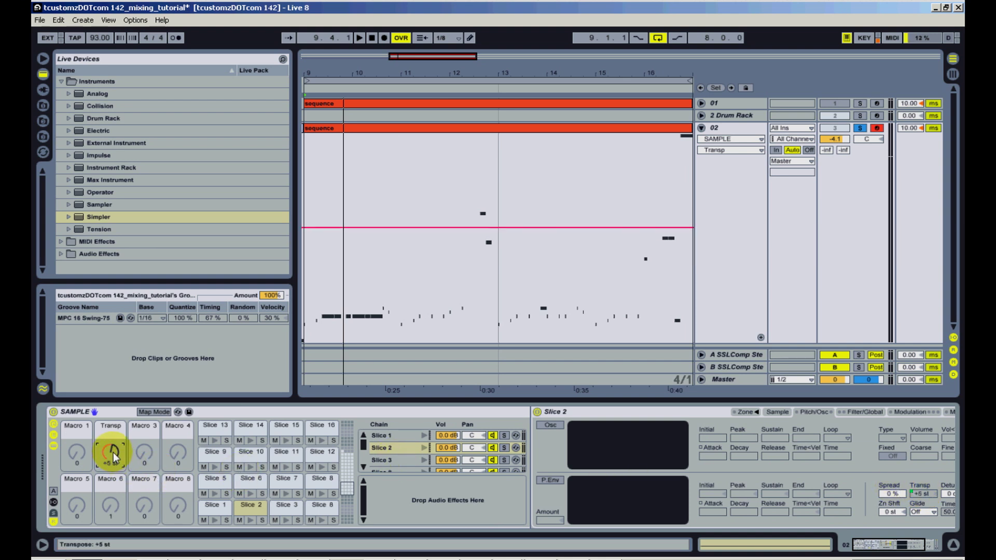
Audition slices 7, 12, 11, 10 and 9, then stop playback.
{"action": "left_click", "coordinate": [283, 486]}
{"action": "left_click", "coordinate": [319, 457]}
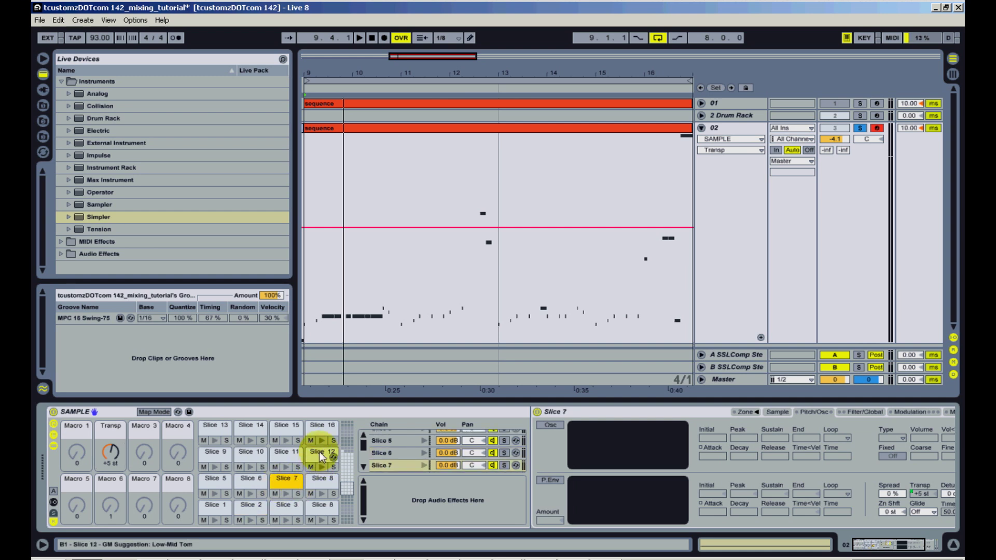
{"action": "left_click", "coordinate": [286, 453]}
{"action": "left_click", "coordinate": [251, 452]}
{"action": "left_click", "coordinate": [215, 452]}
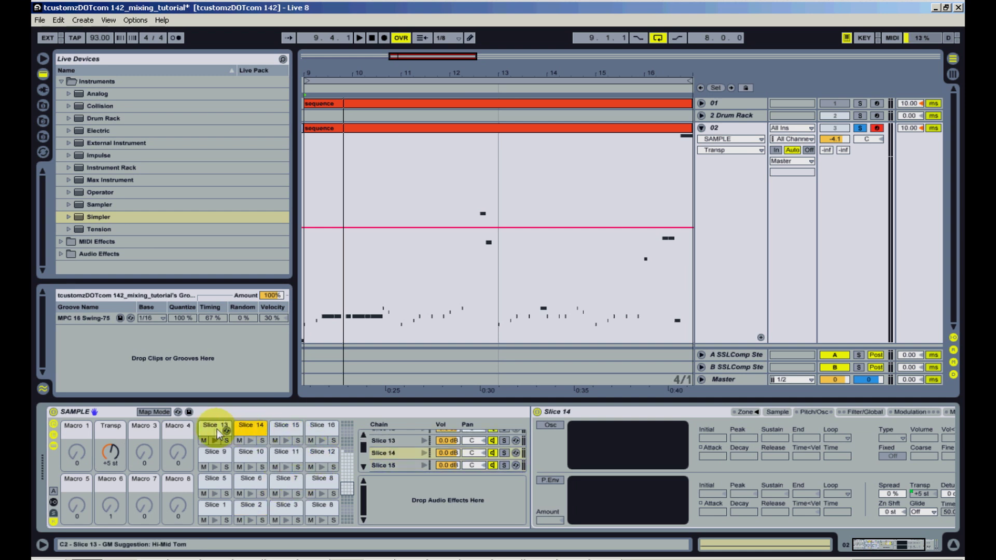
{"action": "left_click", "coordinate": [371, 38]}
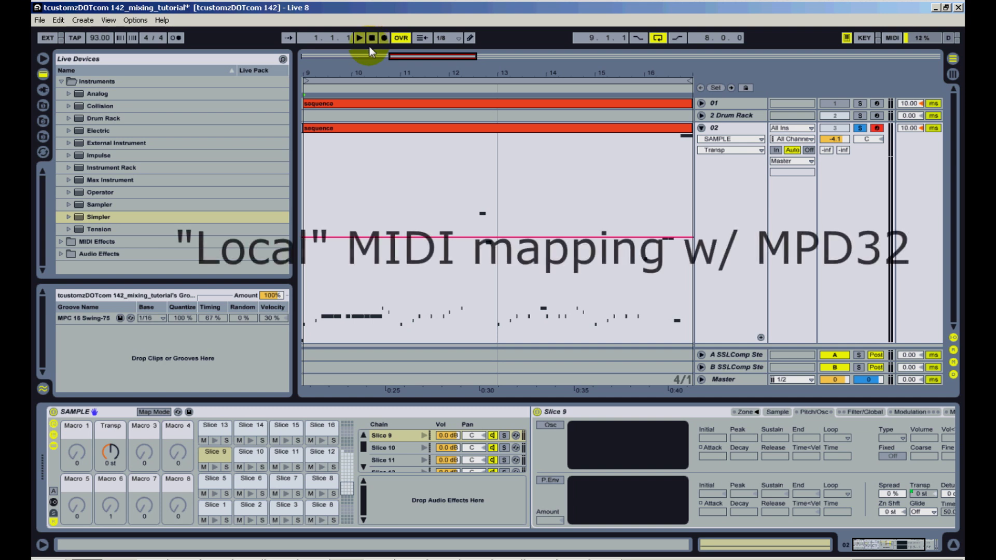
Select the SAMPLE rack, zoom out to bars 7–20, and stop playback after the controller sweep.
{"action": "left_click", "coordinate": [220, 413]}
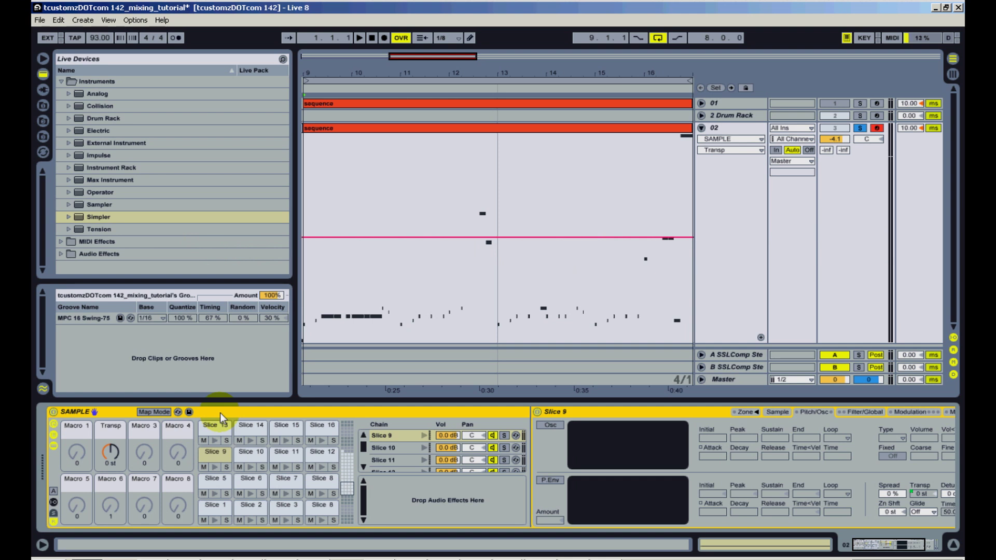
{"action": "left_click_drag", "start_coordinate": [422, 56], "coordinate": [423, 61]}
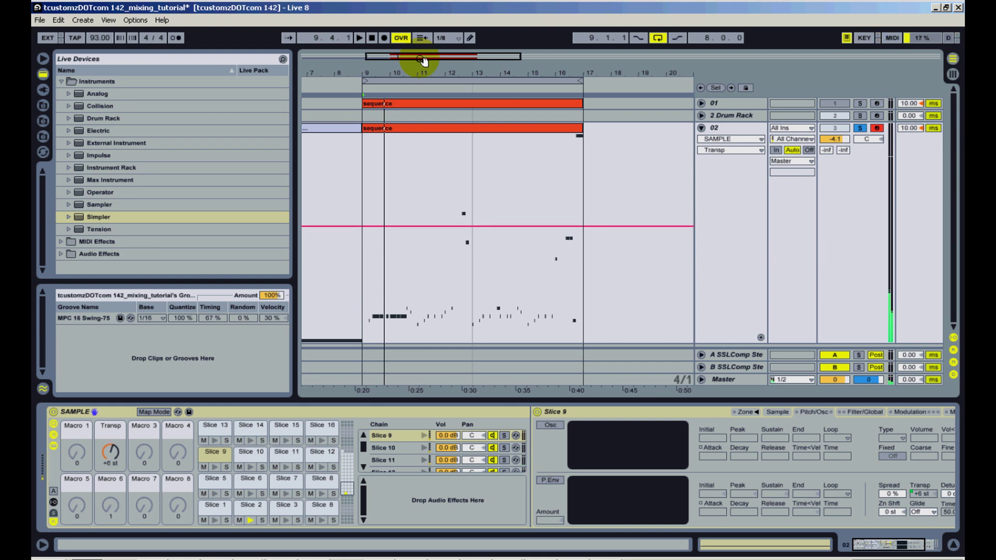
{"action": "key", "text": "space"}
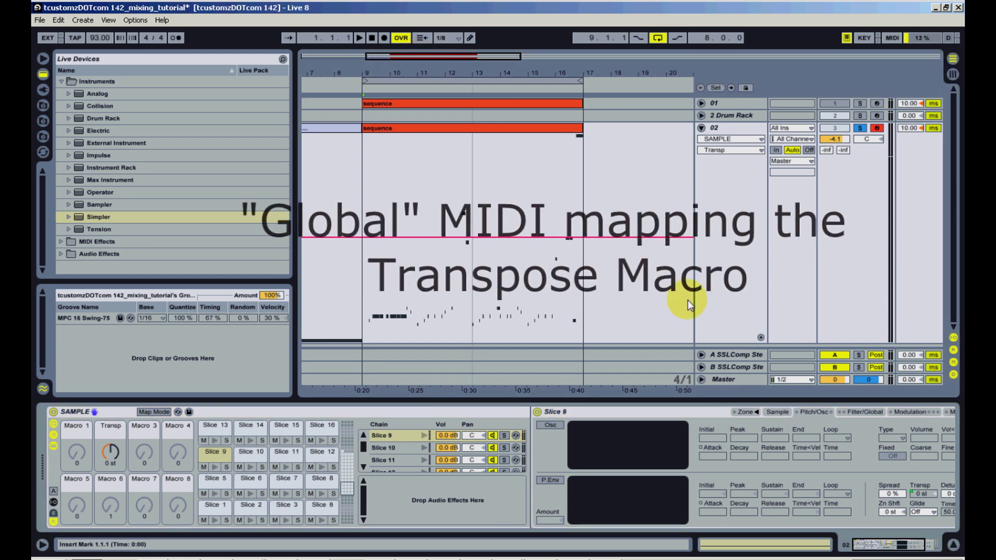
Map the Transp macro to the MPD32 knob on CC 23 using MIDI Map Mode.
{"action": "left_click", "coordinate": [889, 36]}
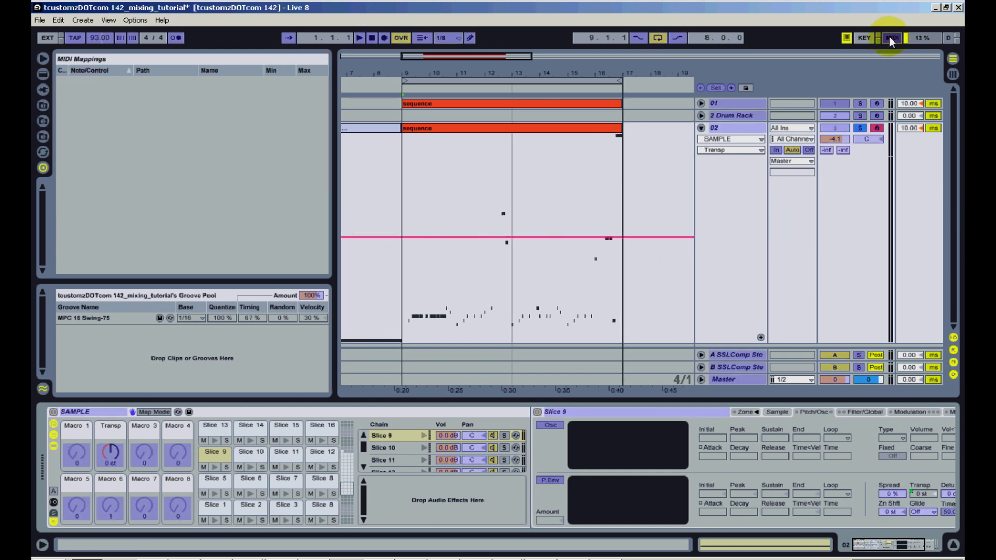
{"action": "left_click", "coordinate": [111, 454]}
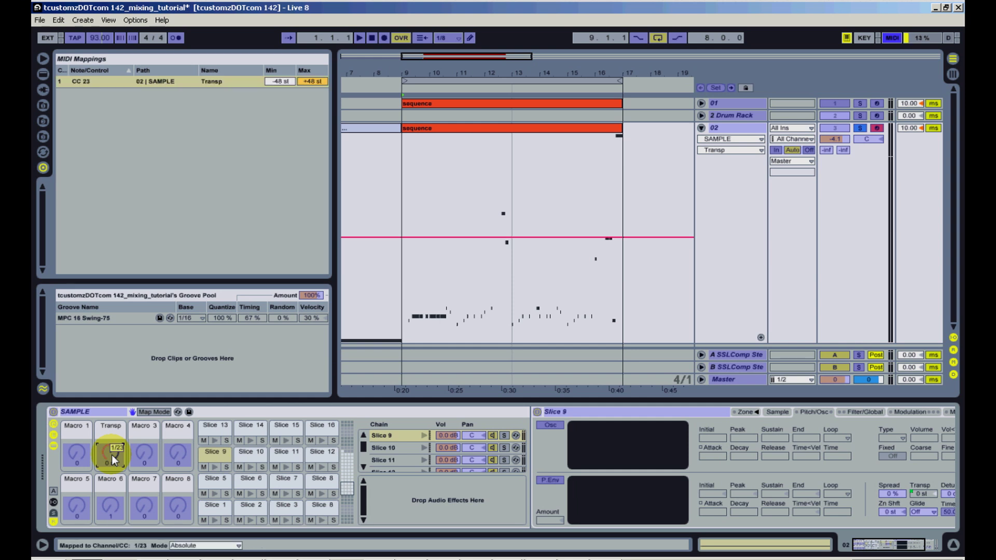
{"action": "left_click", "coordinate": [892, 37]}
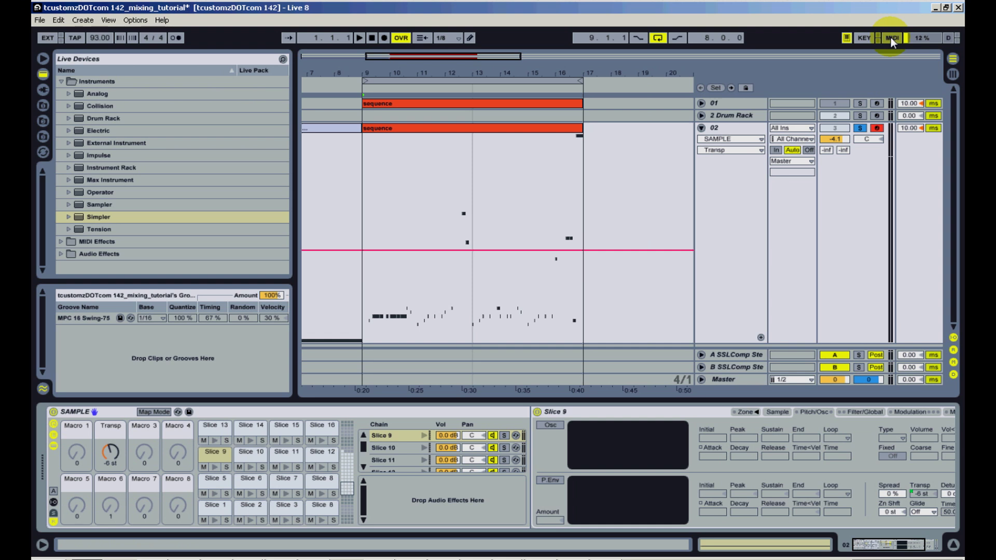